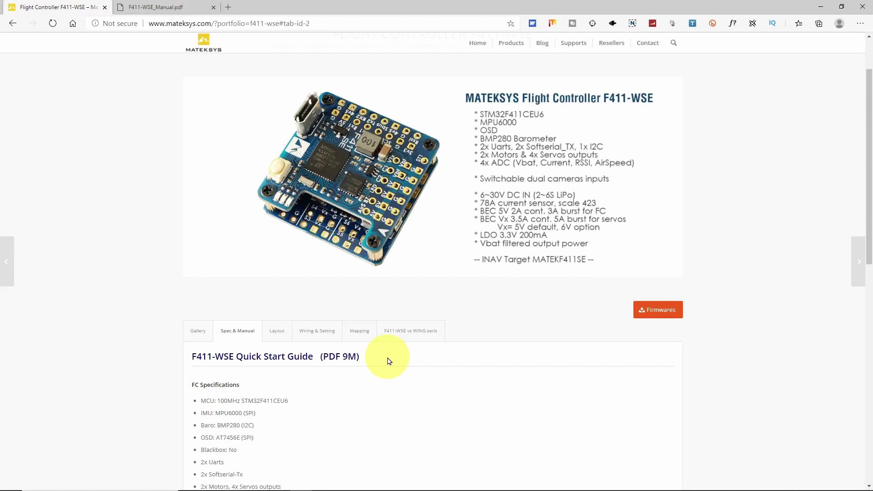
- In the F411-WSE manual, scroll from the airplane wiring diagram to the MATEKF411SE CLI defaults table
key(ctrl+Tab)
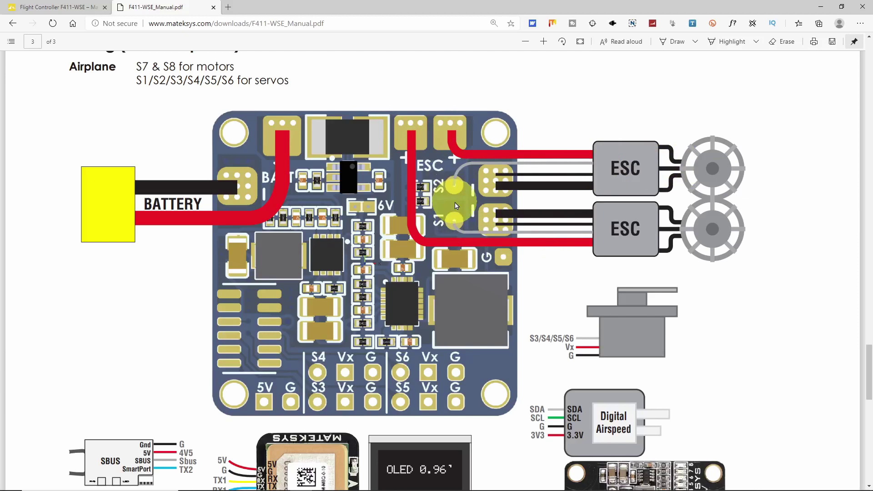
scroll(484, 197, down, 5)
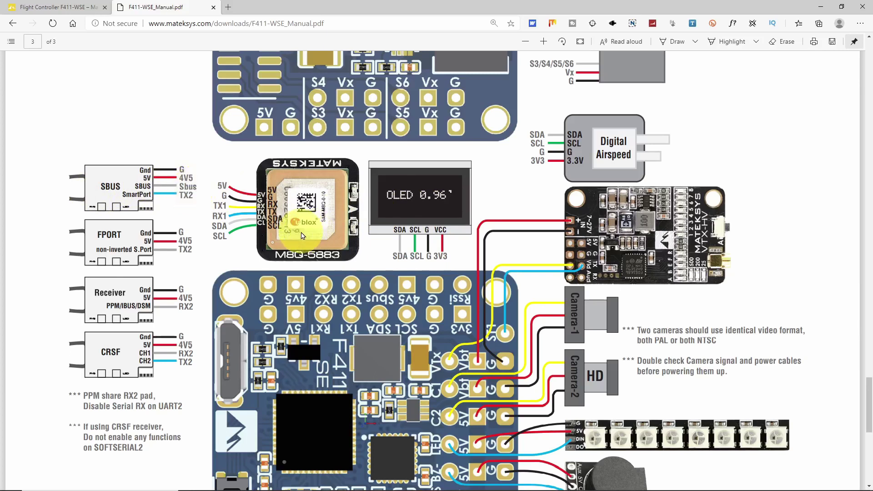
scroll(668, 306, down, 3)
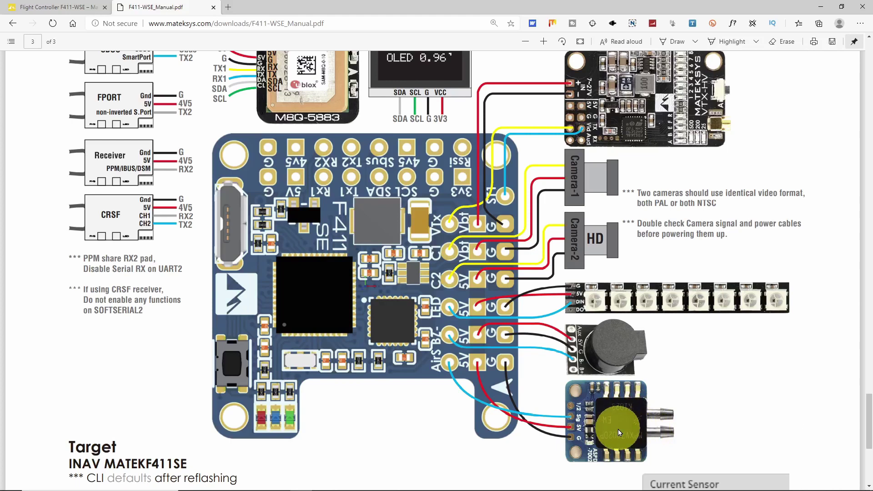
scroll(618, 429, down, 5)
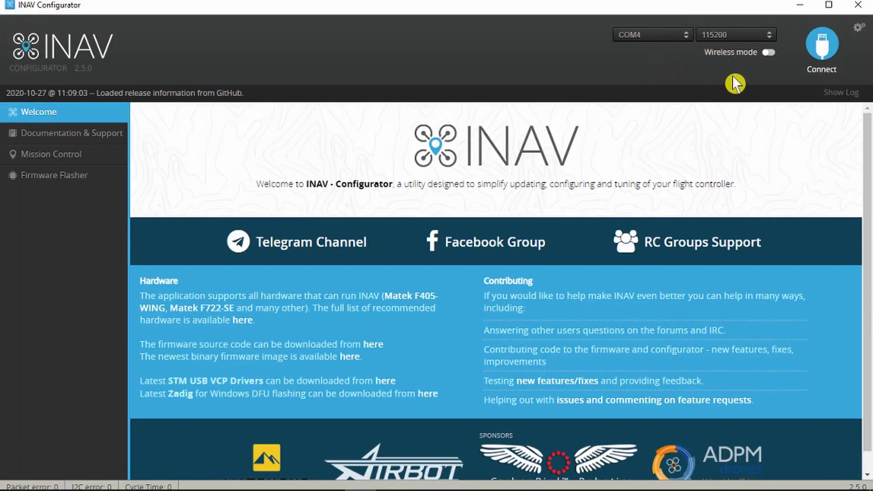
- Connect to the flight controller and send the CLI command dfu to reboot it into DFU mode
click(821, 51)
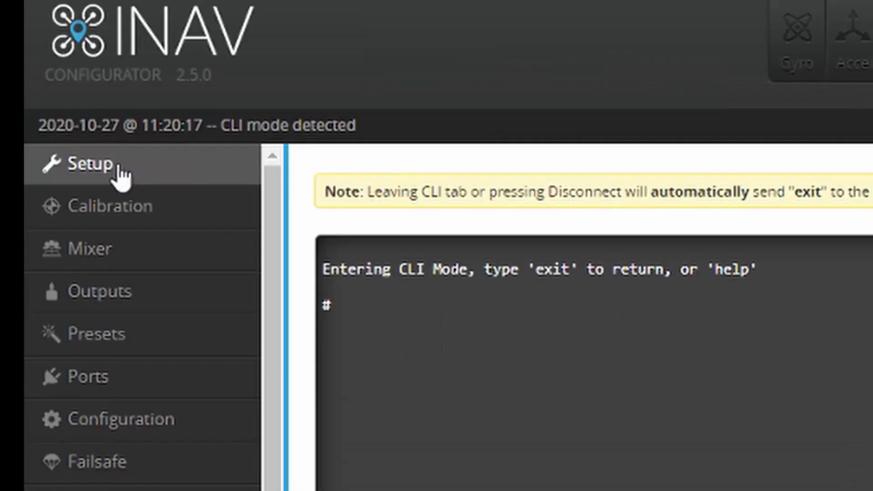
click(45, 114)
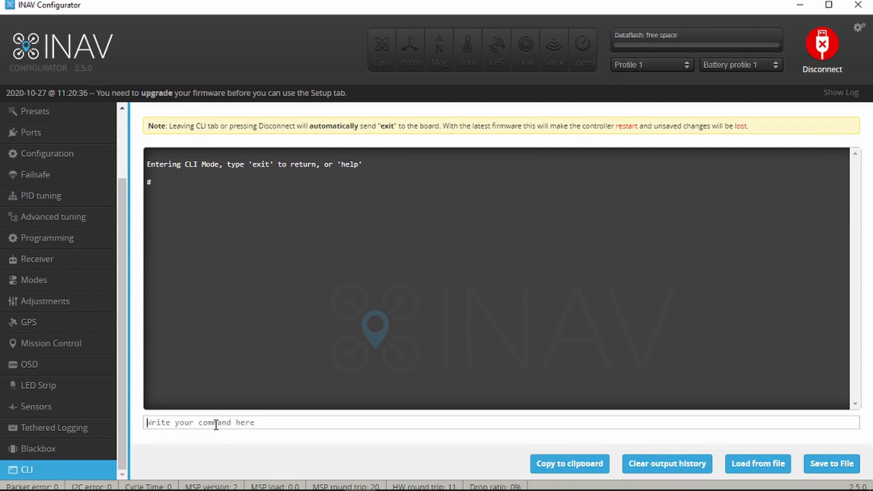
text(dfu)
key(Return)
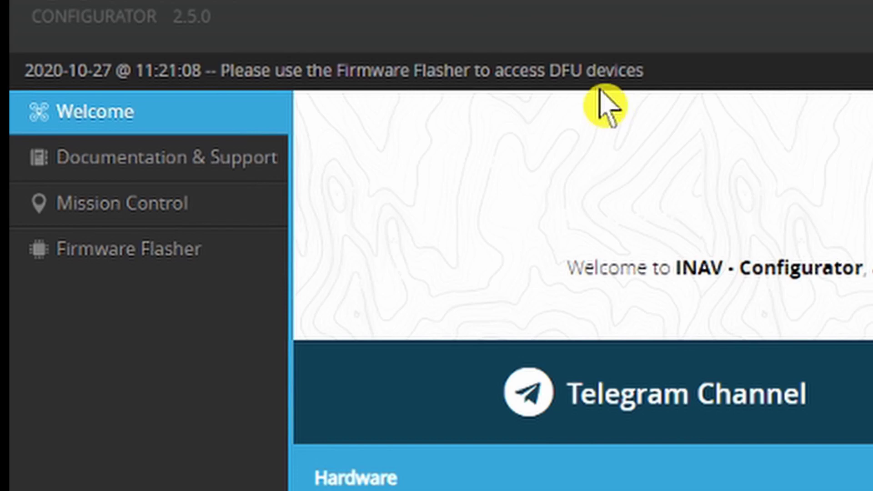
- In the Firmware Flasher, select MATEKF411SE as the board target
click(168, 259)
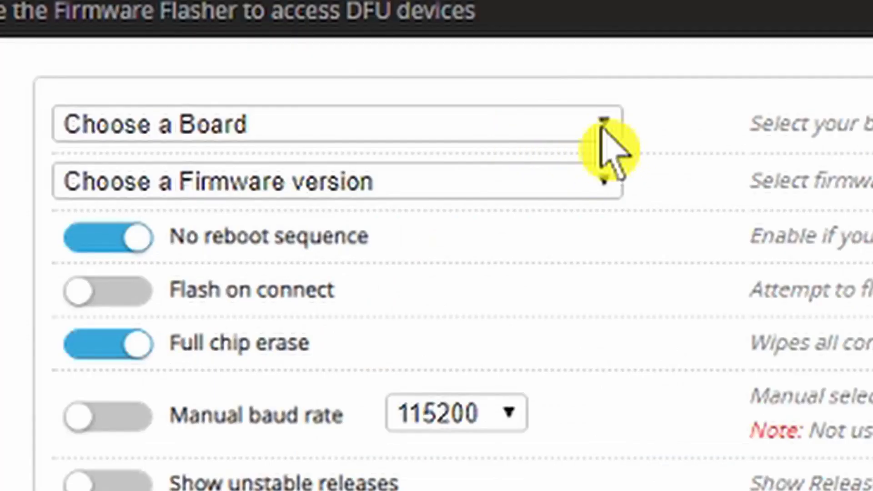
click(602, 123)
scroll(500, 313, down, 20)
scroll(478, 336, up, 8)
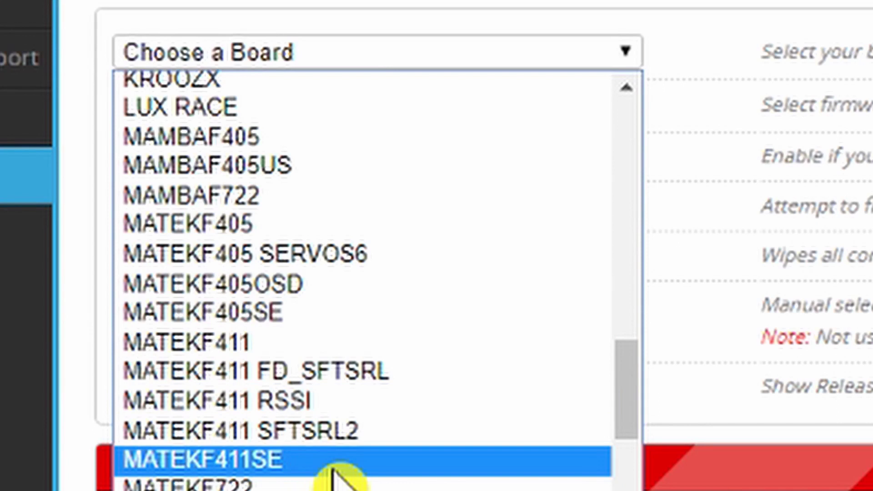
click(334, 471)
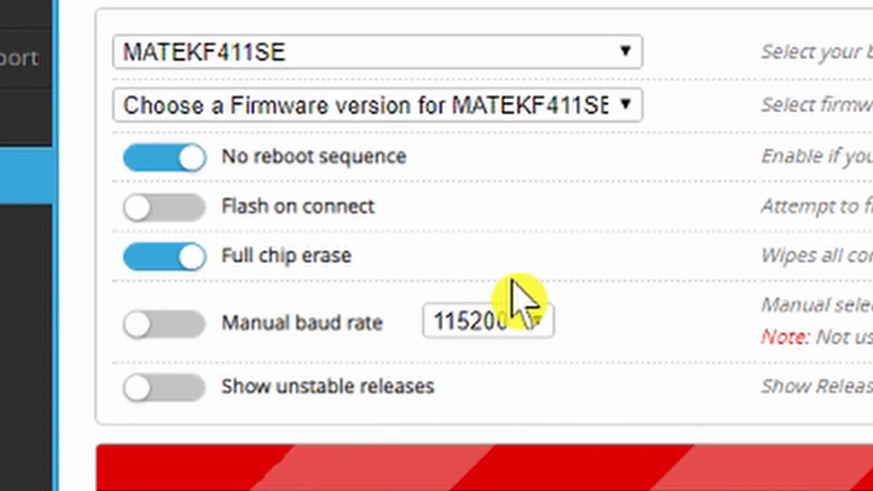
- Load the 2.5.2 stable firmware online and flash it onto the board
click(624, 104)
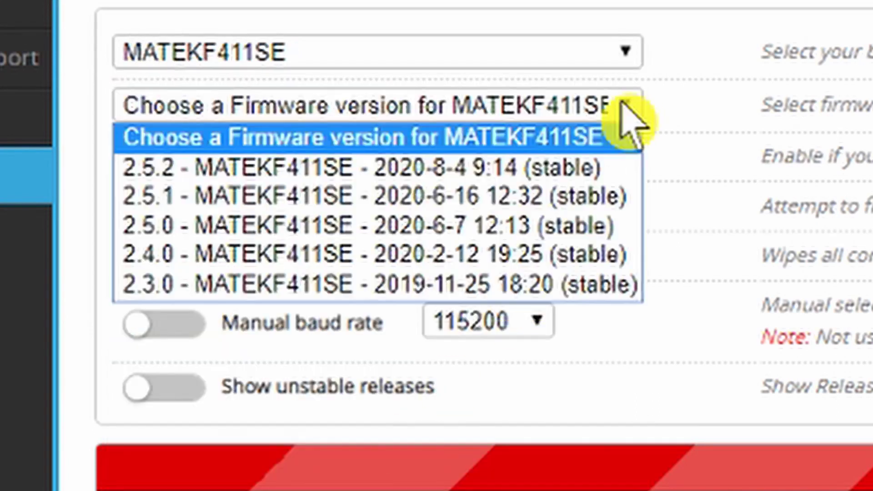
click(576, 176)
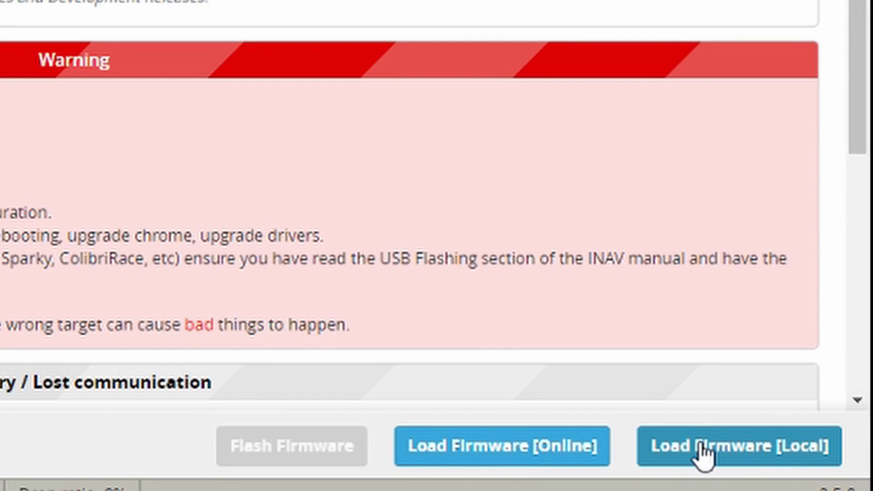
click(491, 452)
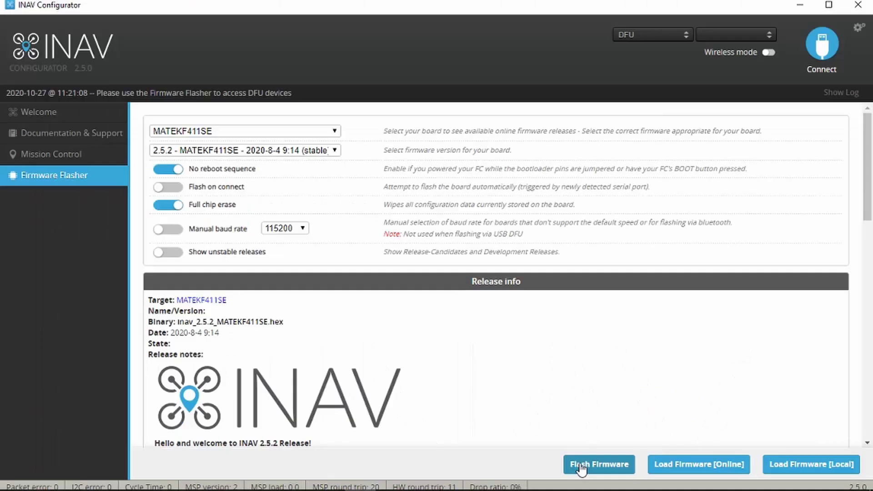
click(581, 466)
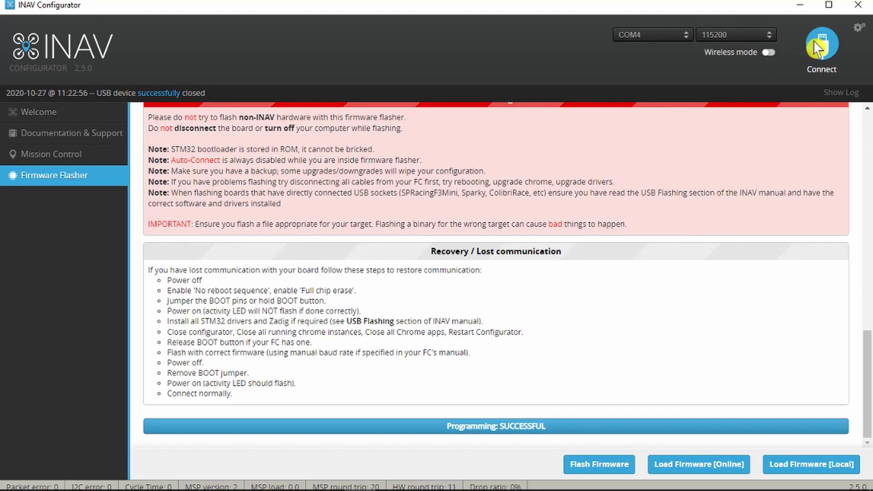
- Reconnect to the flashed board, apply Airplane default values, and go to the Calibration page
click(821, 45)
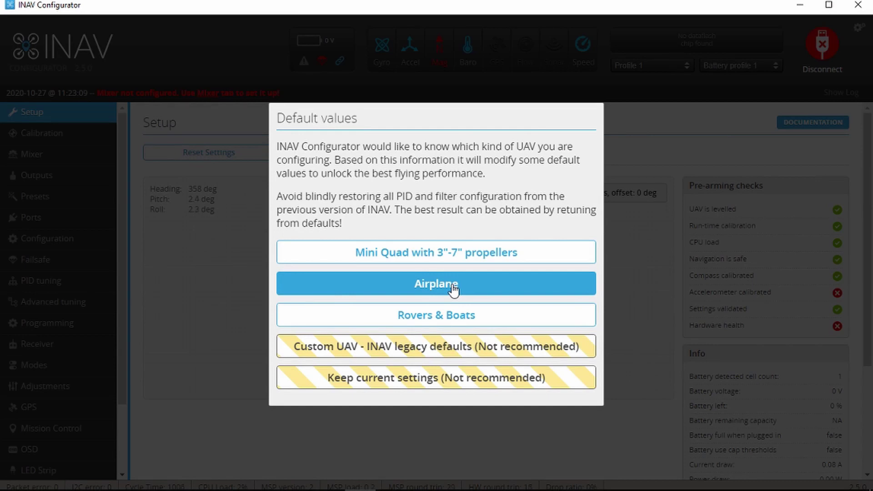
click(453, 288)
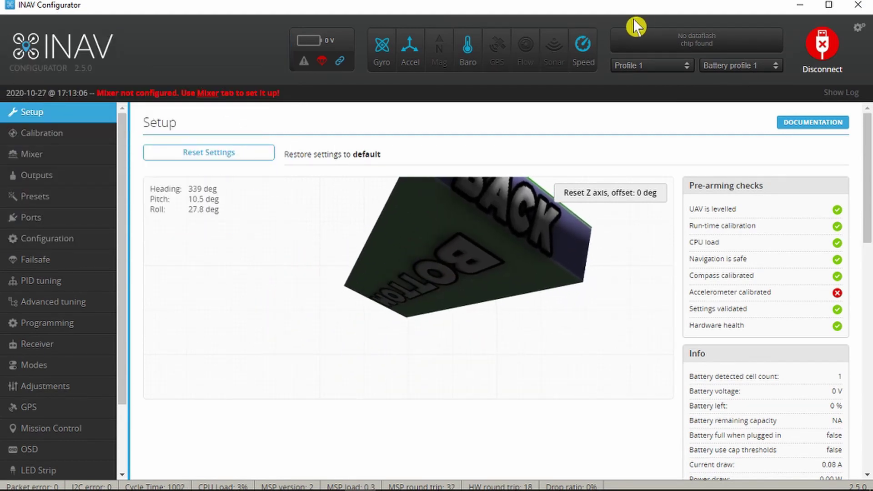
click(51, 136)
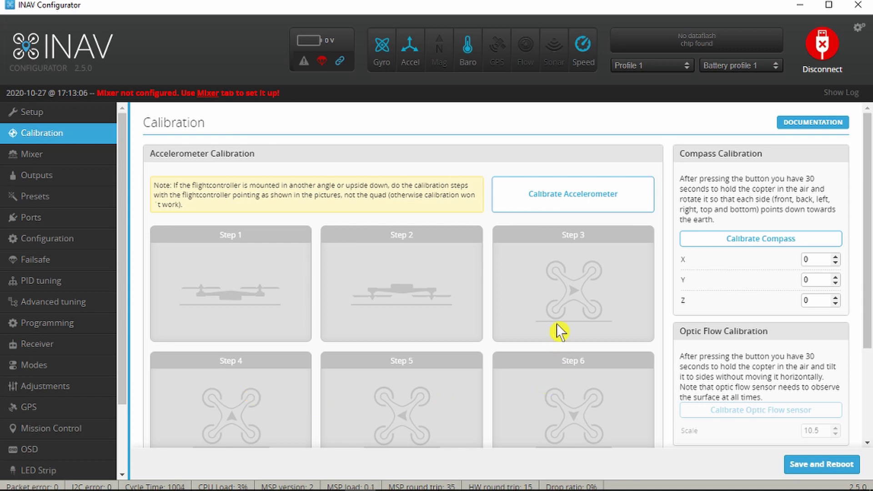
- Calibrate the accelerometer in all six board orientations until every step is ticked
click(565, 198)
click(552, 311)
click(574, 201)
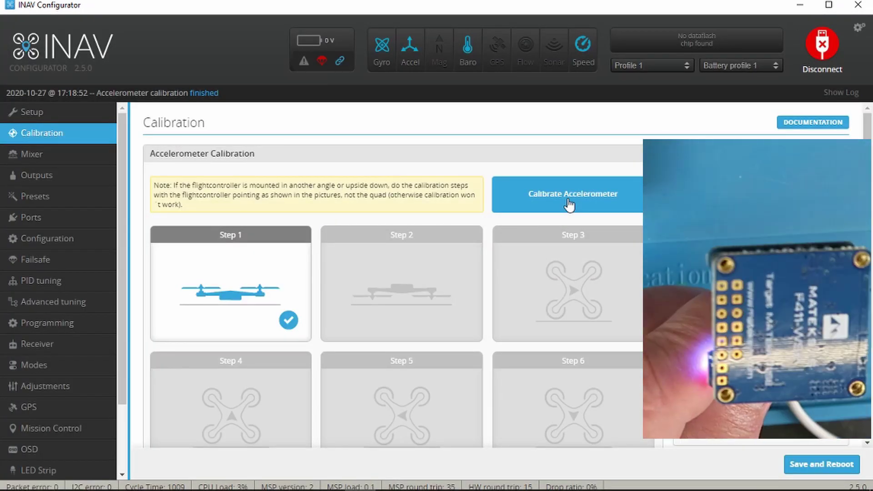
click(574, 199)
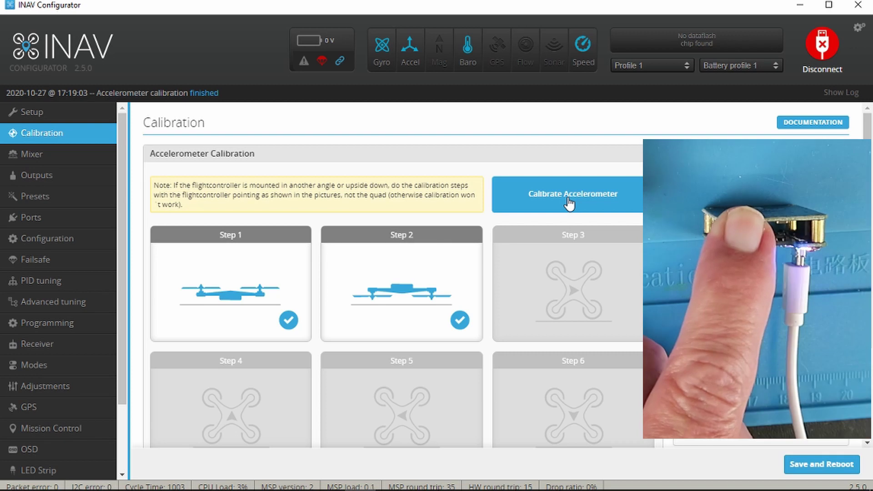
click(579, 208)
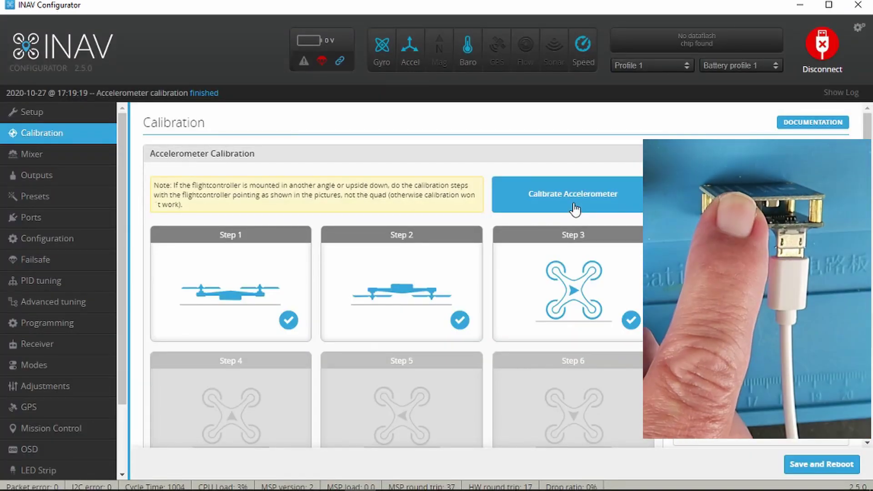
click(577, 210)
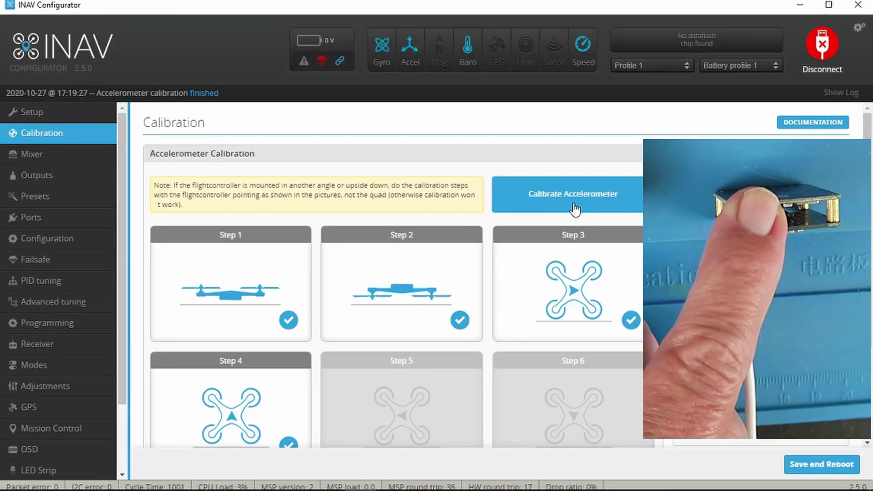
click(575, 210)
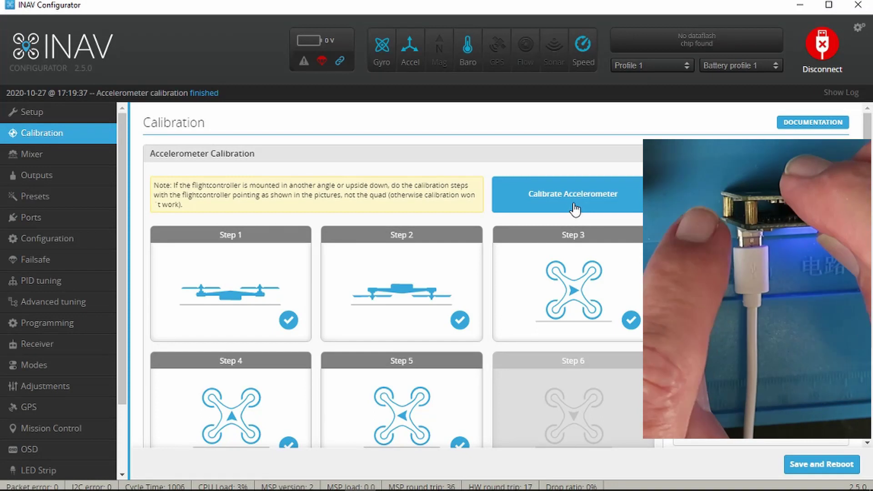
click(575, 208)
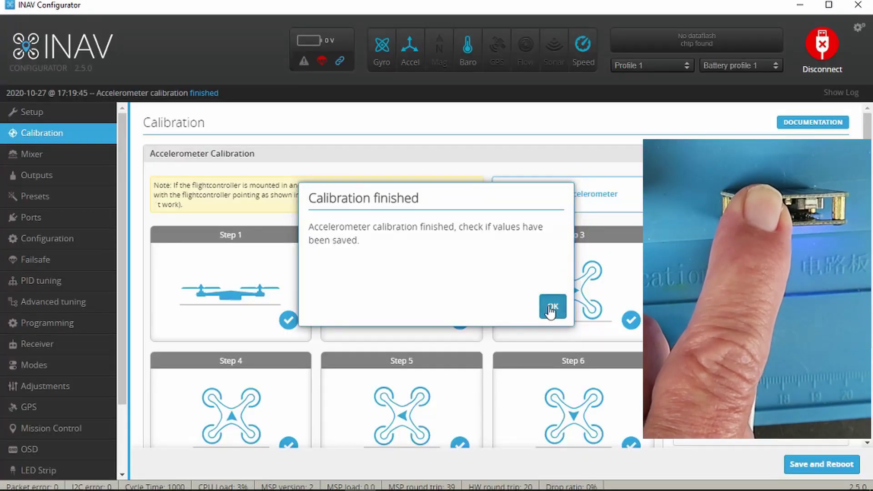
click(554, 307)
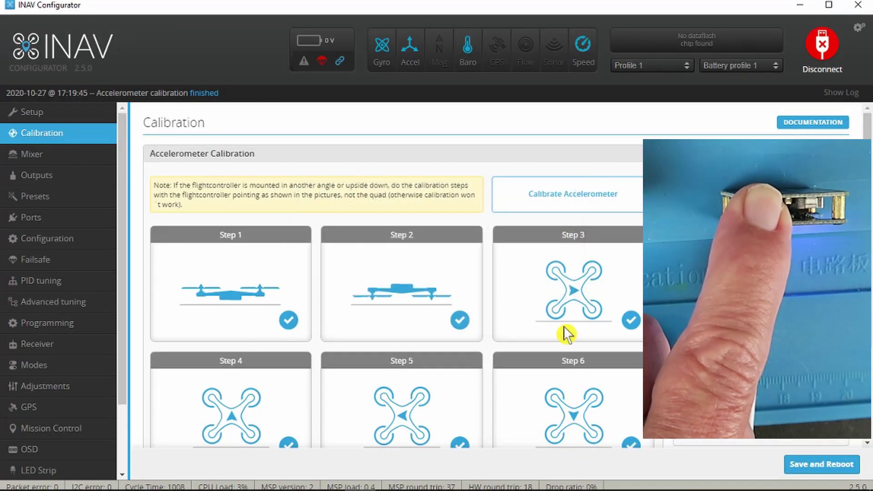
- Save and reboot with Airplane defaults, then go to the Mixer page
click(800, 465)
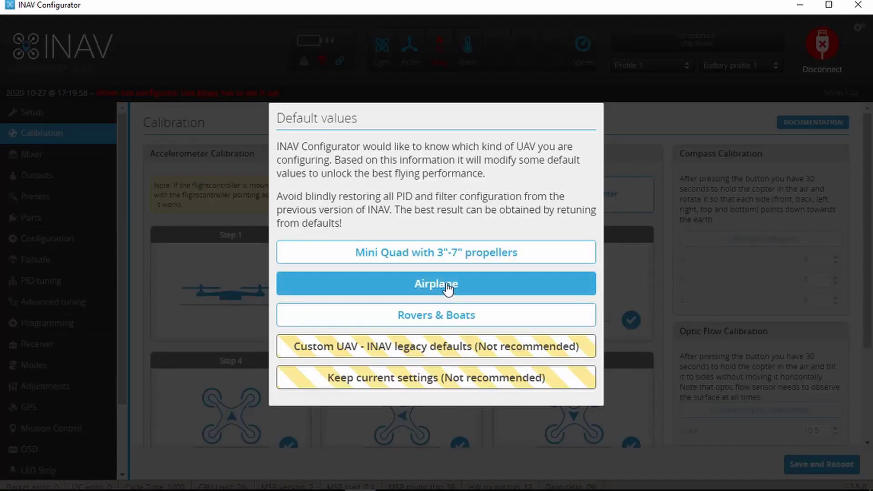
click(447, 286)
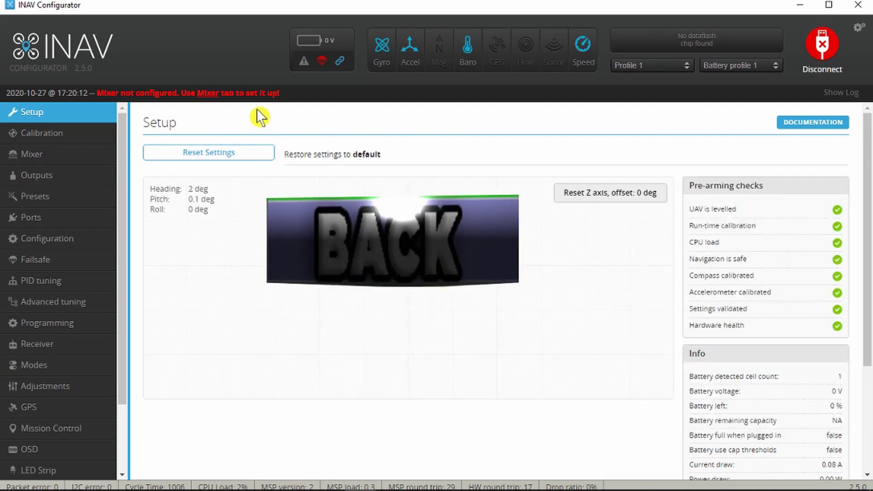
click(32, 156)
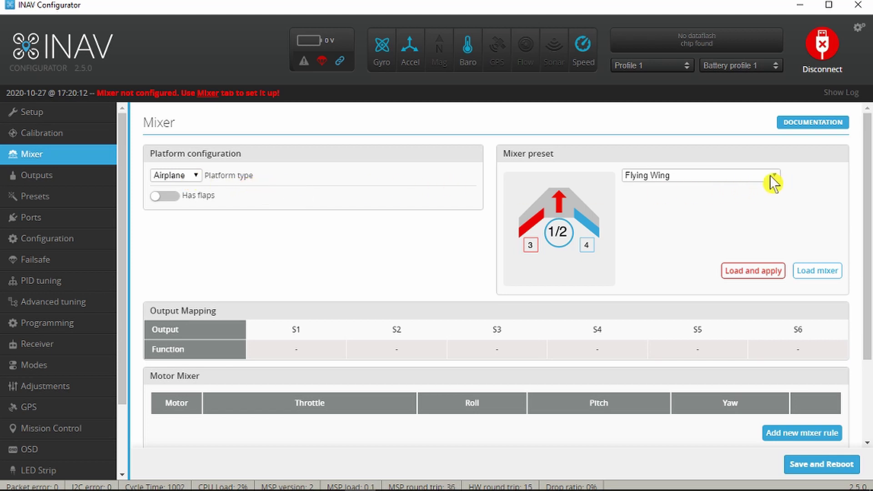
- Load the Skyhunter Nano (no rudder) mixer preset and confirm with save and reboot
click(776, 178)
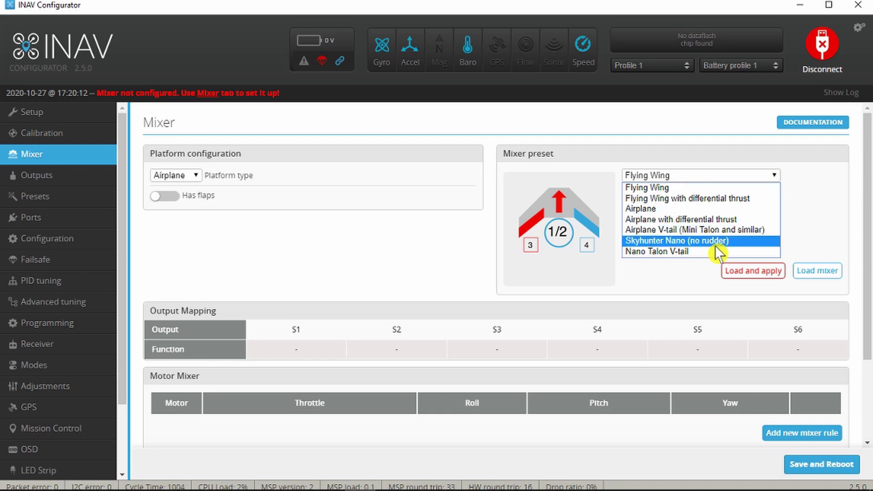
click(695, 241)
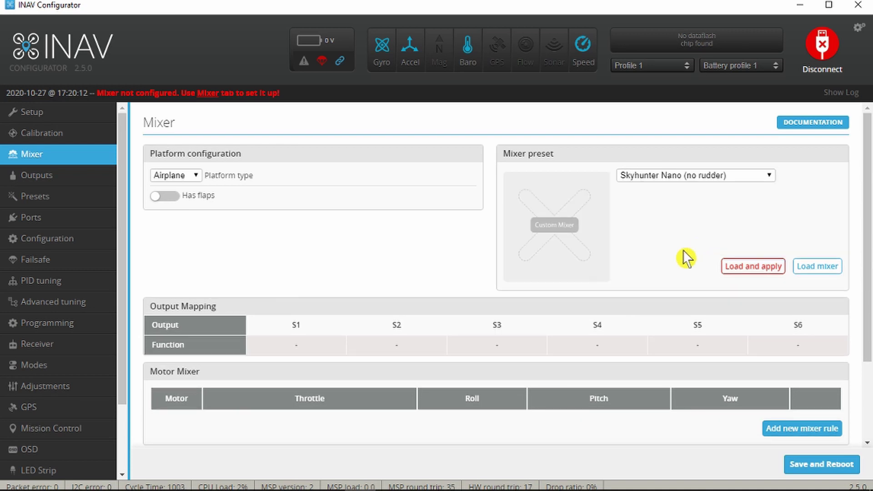
click(746, 270)
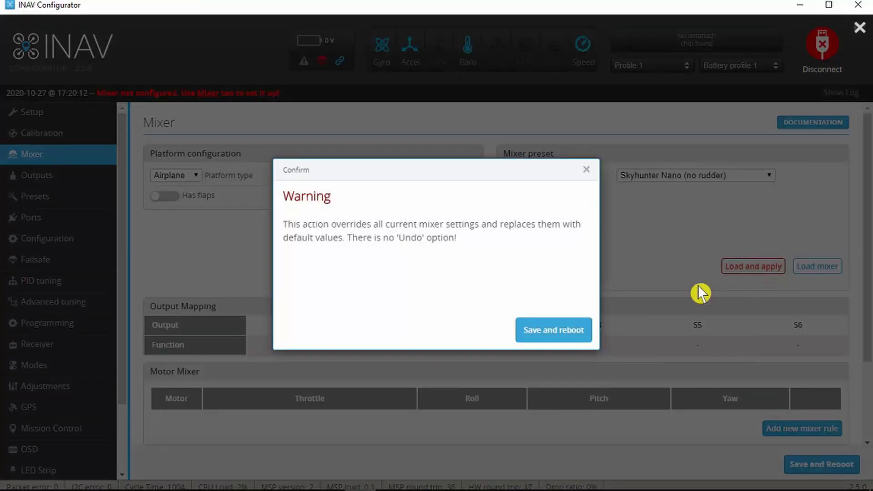
click(577, 330)
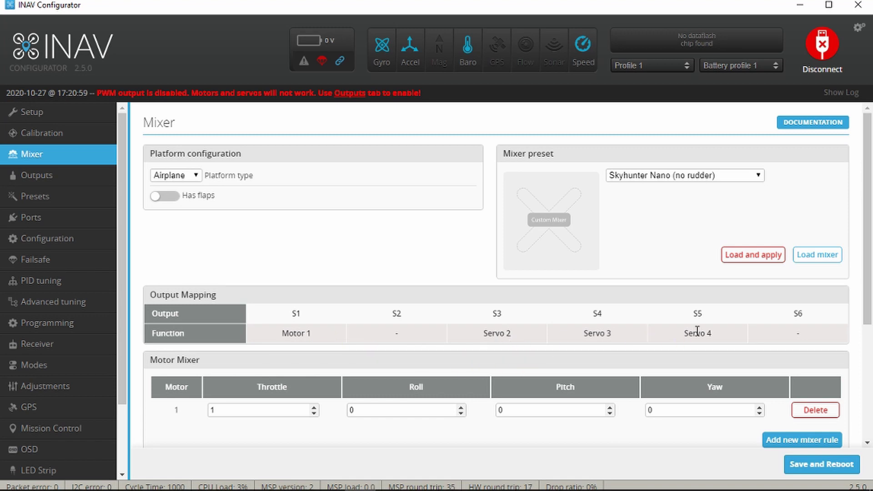
scroll(697, 331, down, 4)
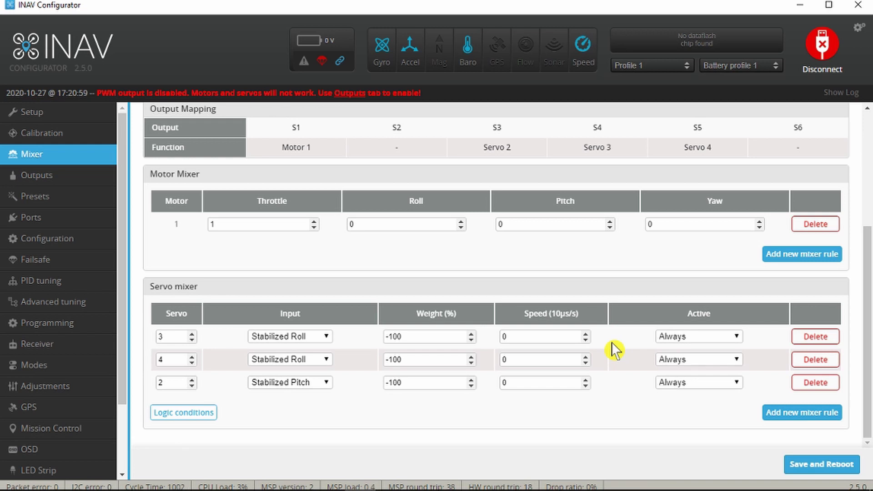
scroll(615, 350, up, 4)
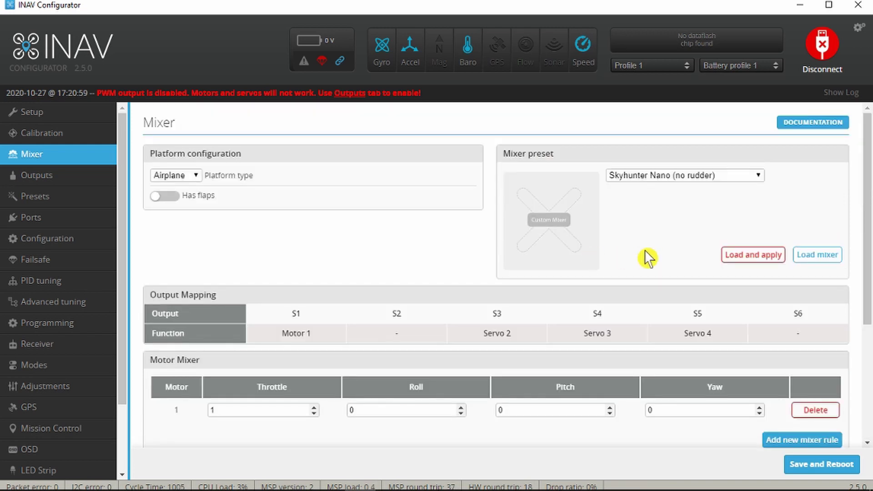
- Save the mixer, turn on Enable motor and servo output in Outputs, and save and reboot
click(812, 470)
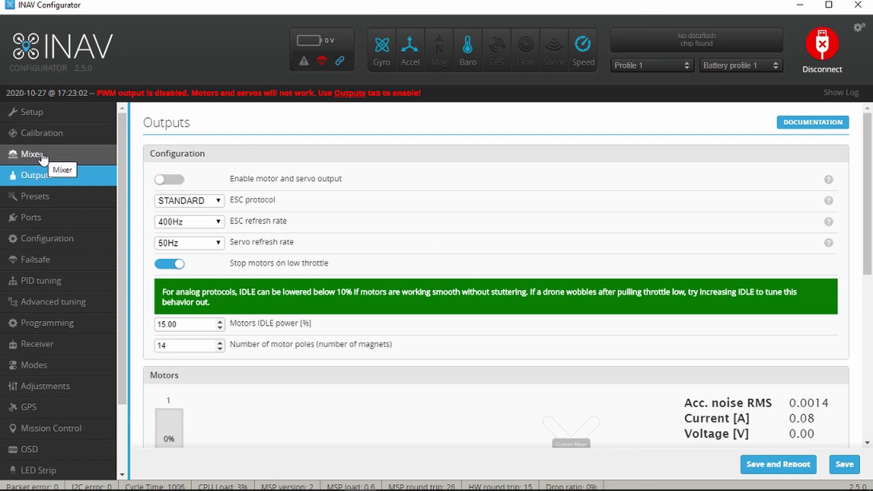
click(77, 183)
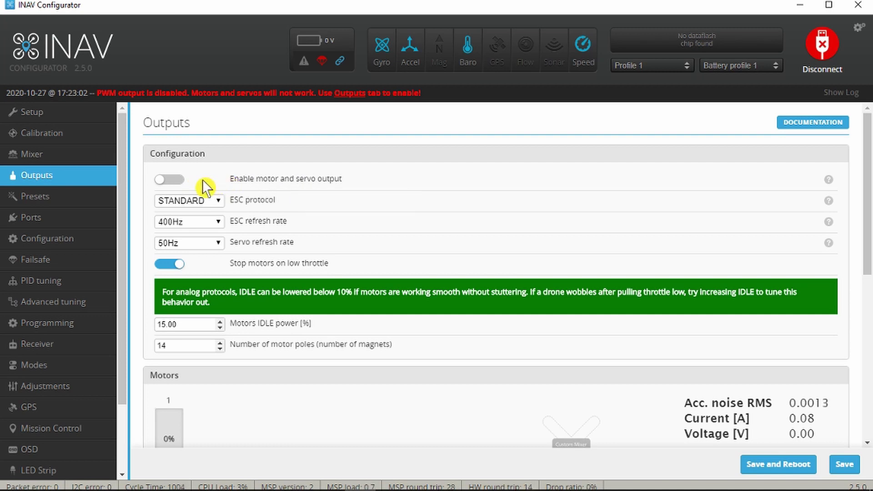
click(181, 181)
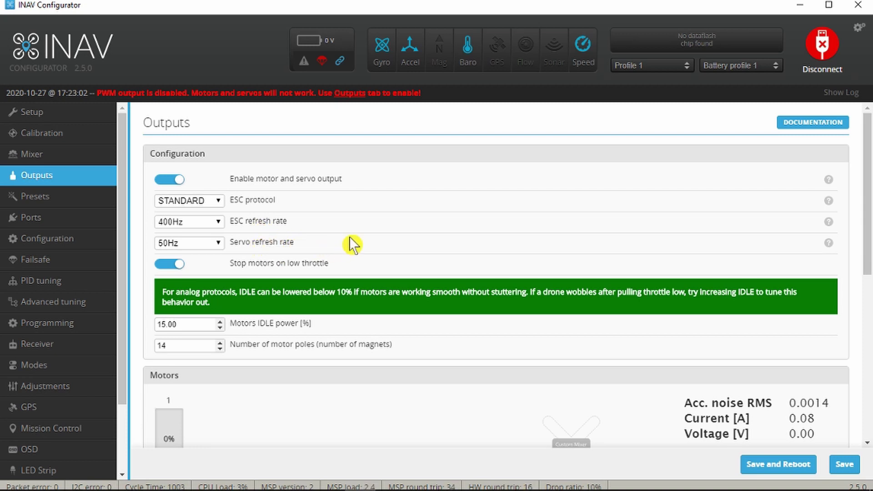
scroll(373, 243, down, 6)
scroll(373, 242, down, 1)
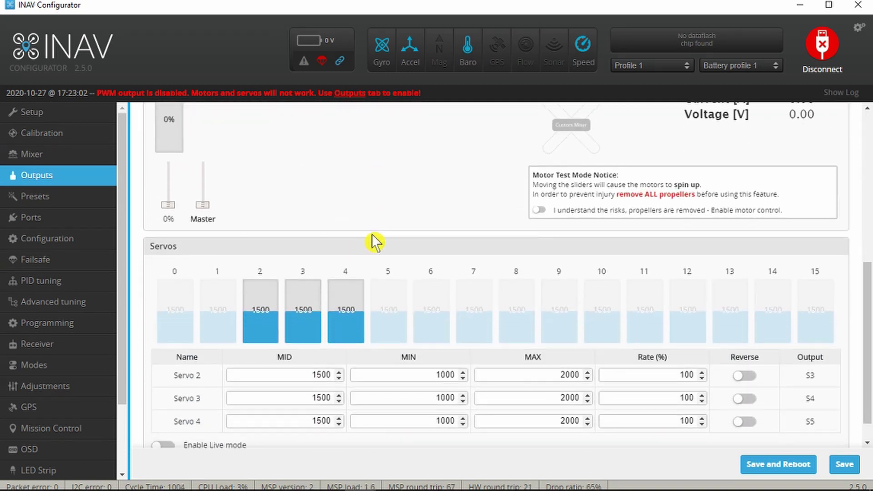
scroll(374, 242, down, 1)
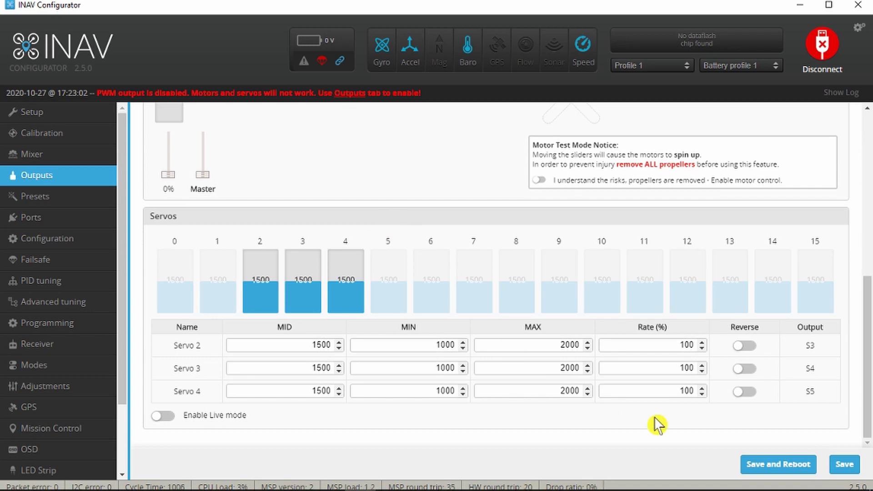
click(778, 466)
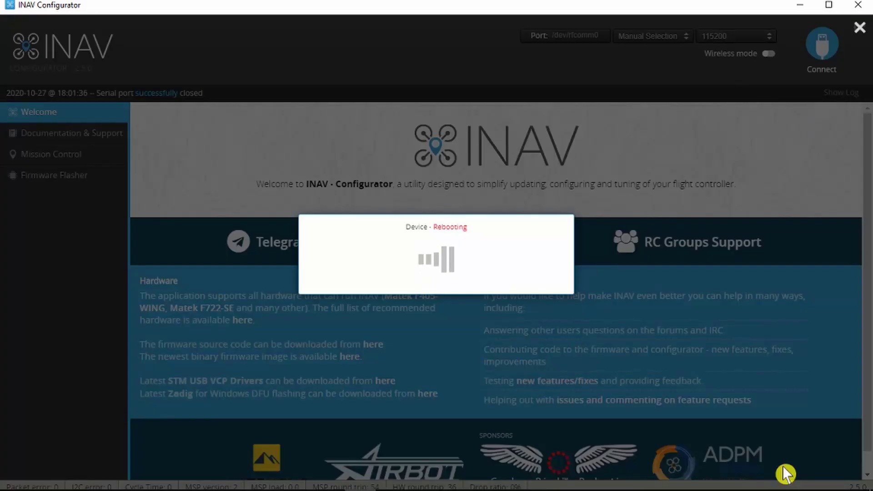
- In Ports, switch UART1 from MSP to the GPS sensor and save and reboot
click(39, 195)
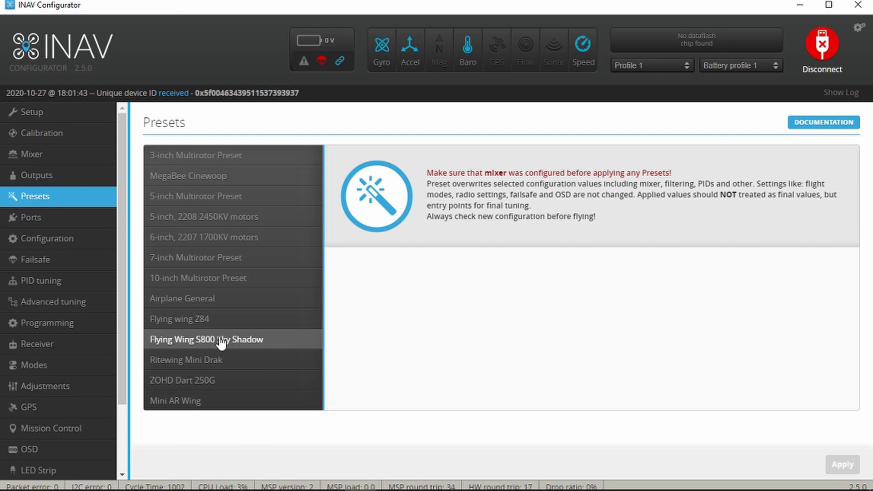
click(44, 221)
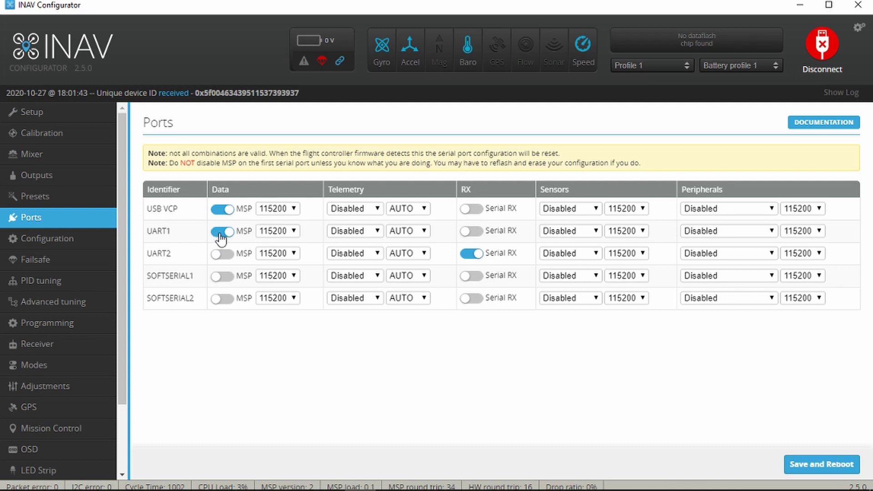
click(220, 232)
click(594, 231)
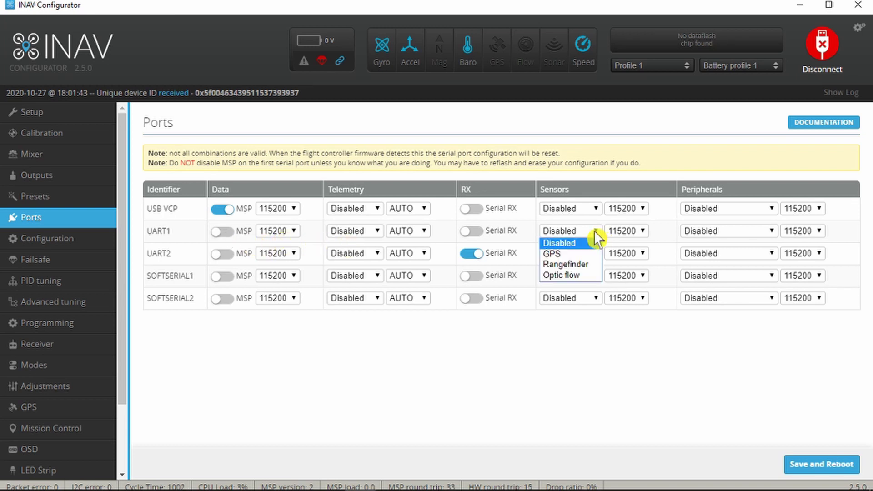
click(580, 253)
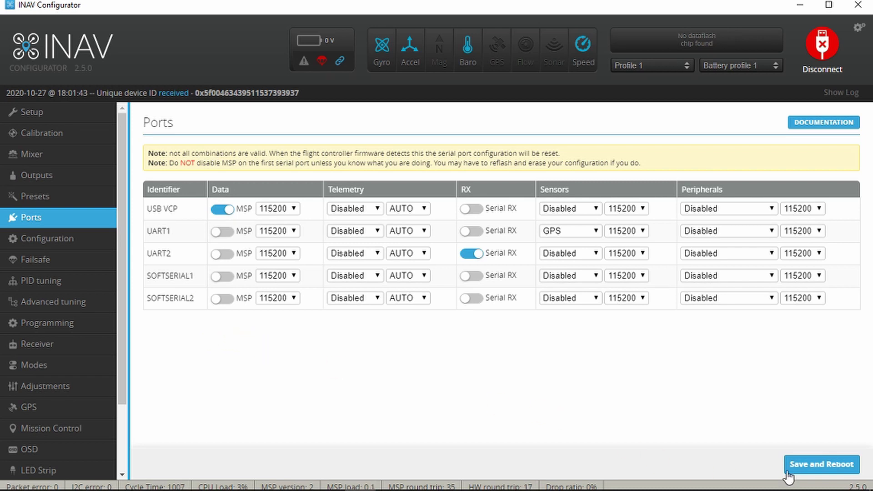
click(810, 466)
- Go to the Configuration page and scroll down to the current sensor and battery capacity settings
click(67, 246)
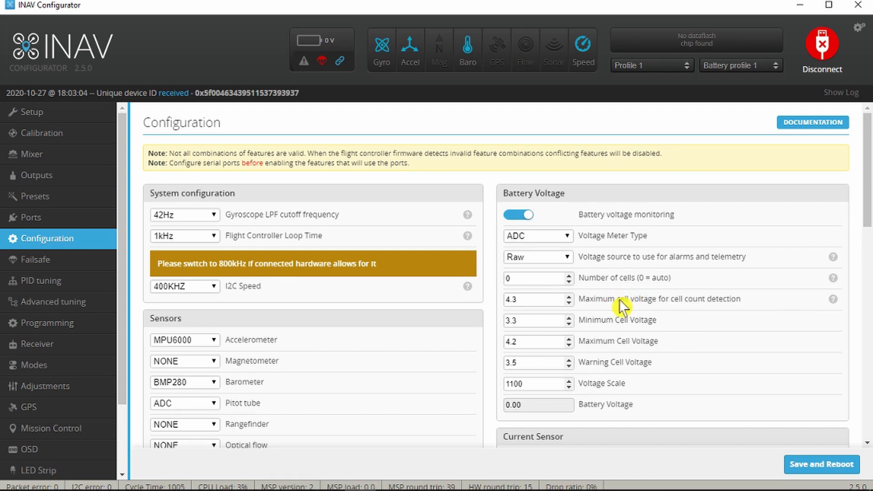
scroll(618, 309, down, 1)
scroll(616, 309, down, 1)
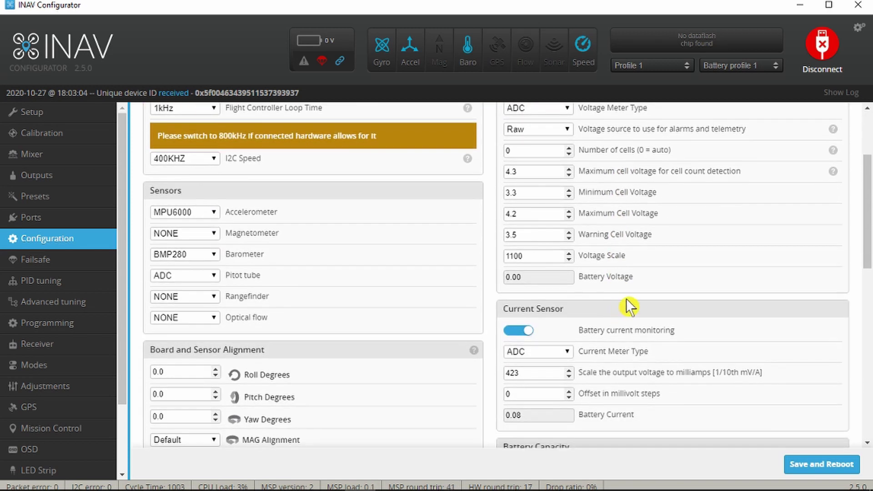
scroll(592, 273, down, 2)
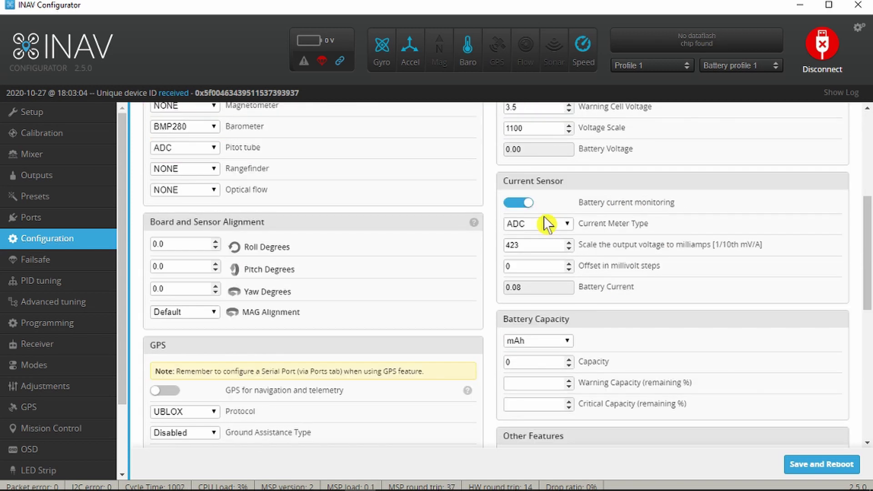
click(519, 247)
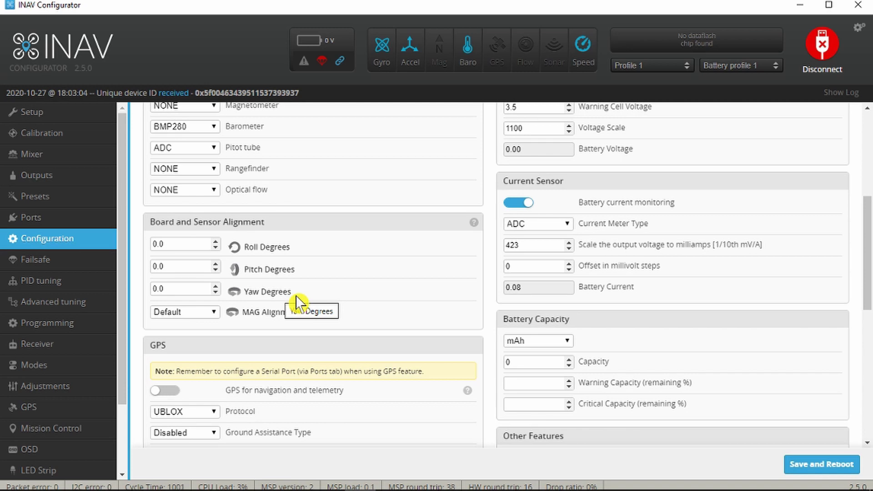
- Enable the 'GPS for navigation and telemetry' feature and change the battery Capacity from 0 to 1500 mAh
scroll(296, 302, down, 3)
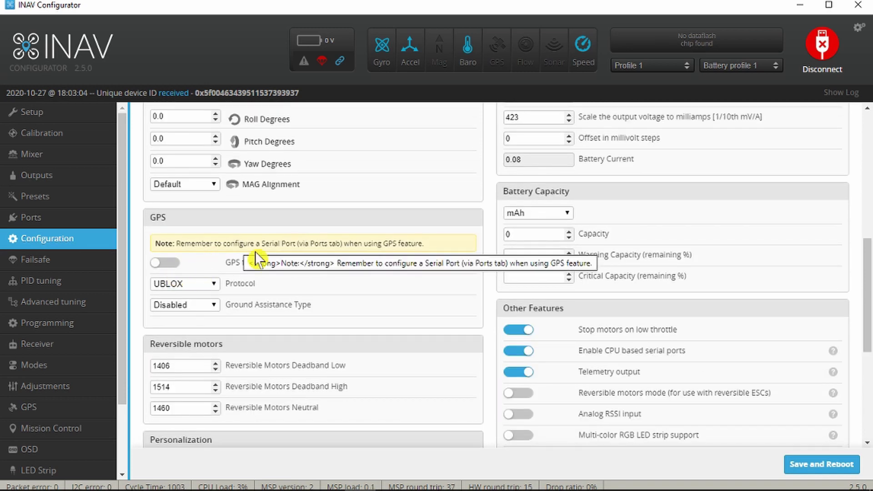
click(170, 269)
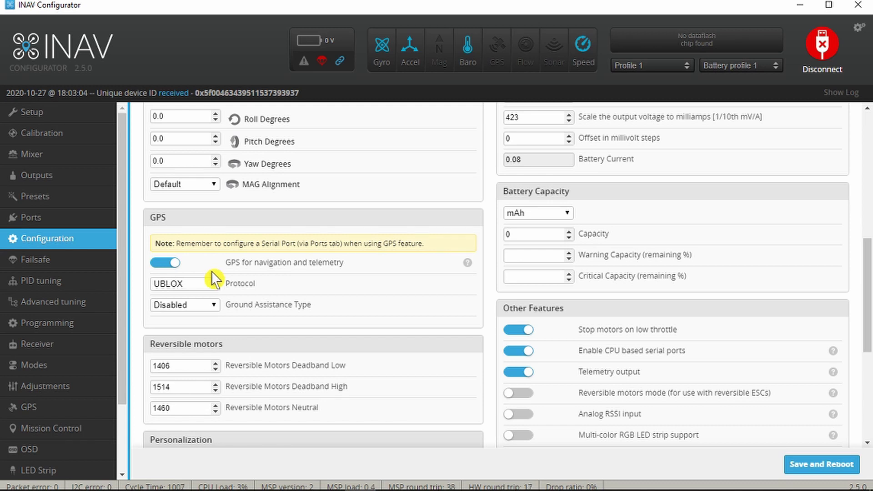
click(515, 234)
key(BackSpace)
text(1500)
scroll(454, 286, down, 3)
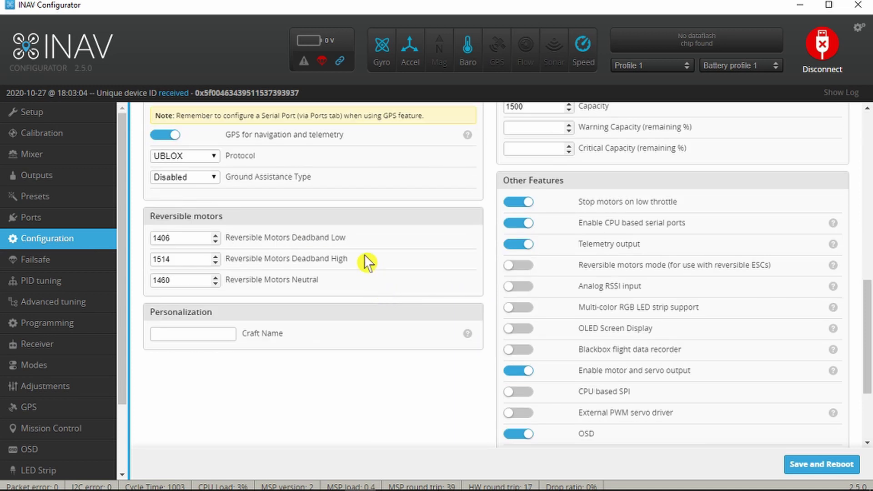
scroll(289, 284, down, 2)
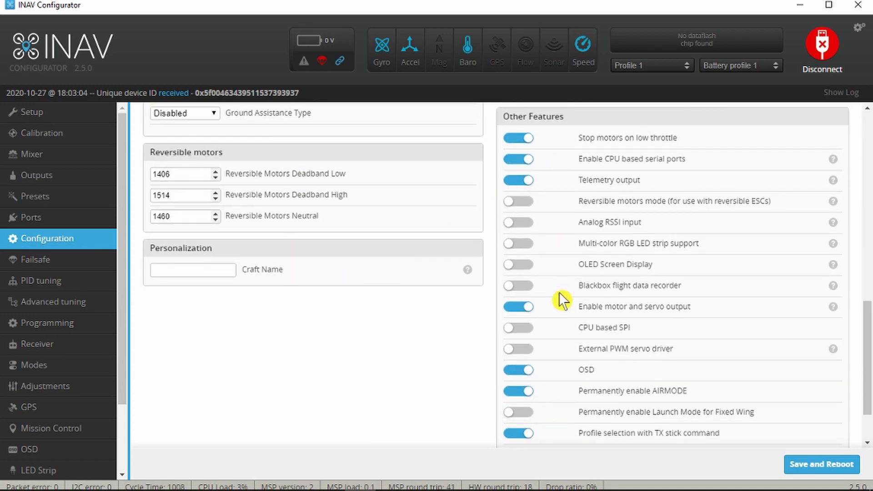
scroll(553, 331, down, 2)
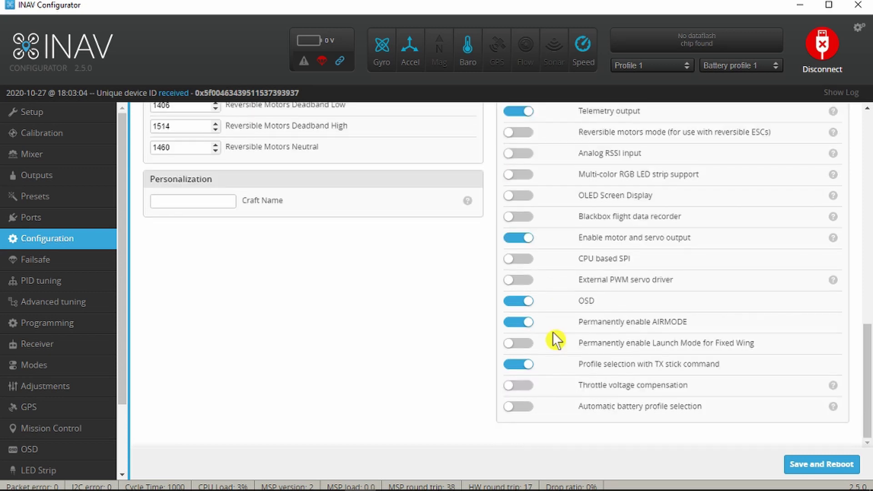